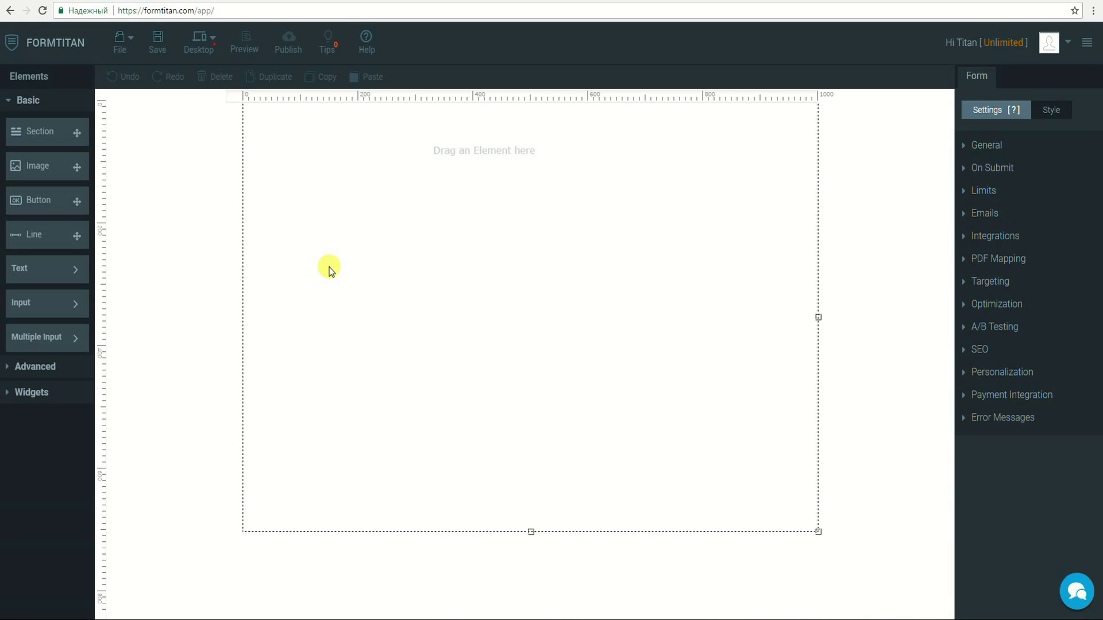
# Place a Textbox at the form's top-left and relabel it First Name
pyautogui.click(61, 301)
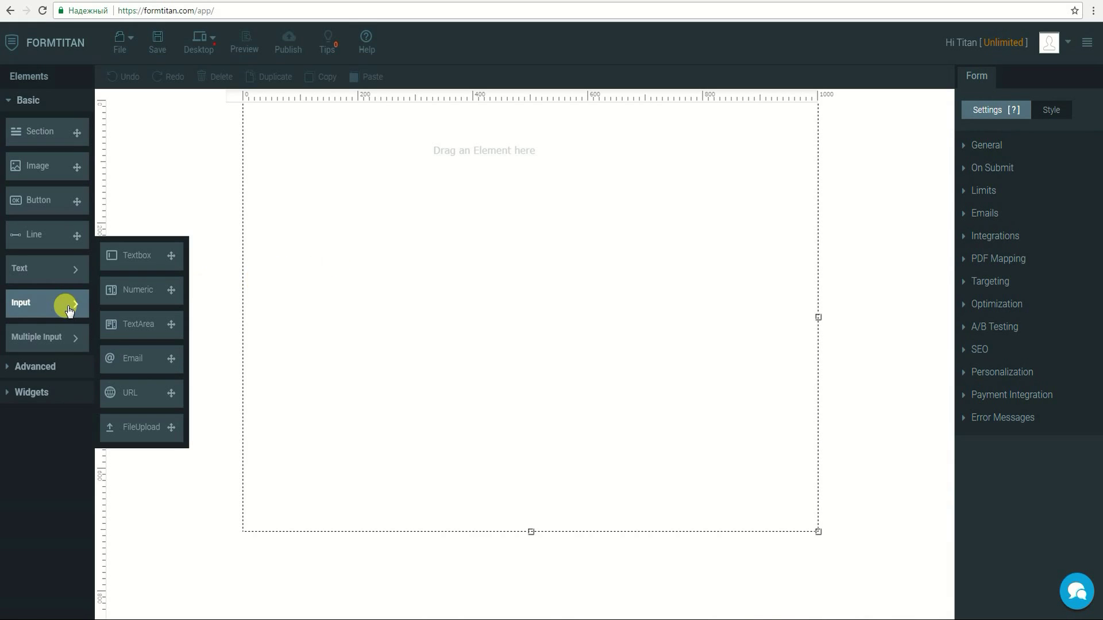
pyautogui.moveTo(118, 255); pyautogui.dragTo(298, 145)
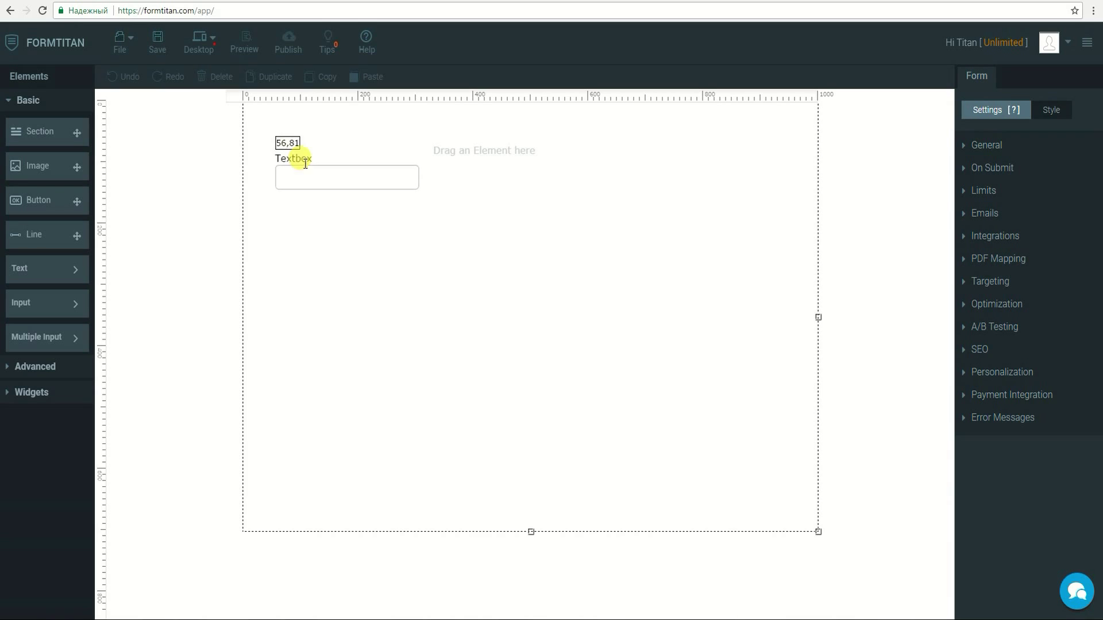
pyautogui.click(288, 137)
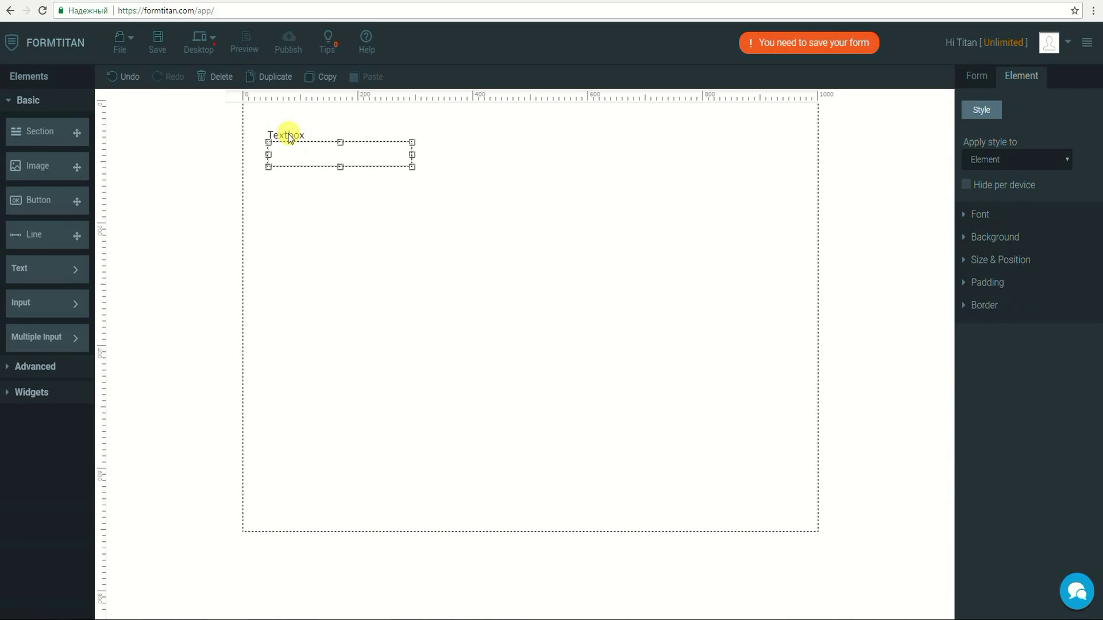
pyautogui.doubleClick(286, 134)
pyautogui.write('F')
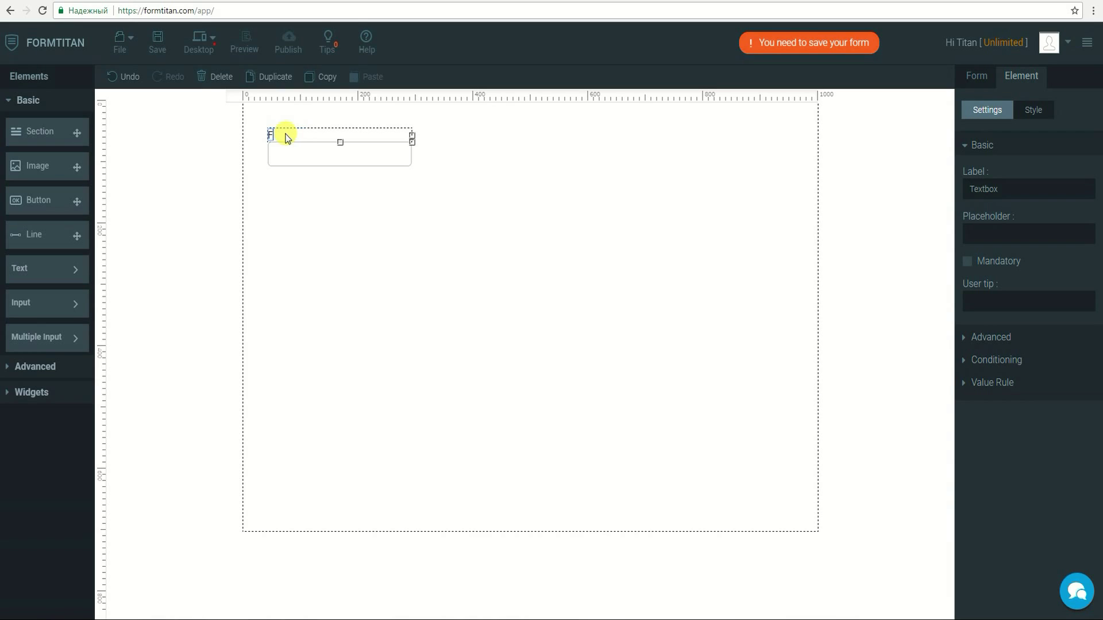
pyautogui.write('irst Name')
# Place a second Textbox to the right of First Name and relabel it Last Name
pyautogui.click(64, 302)
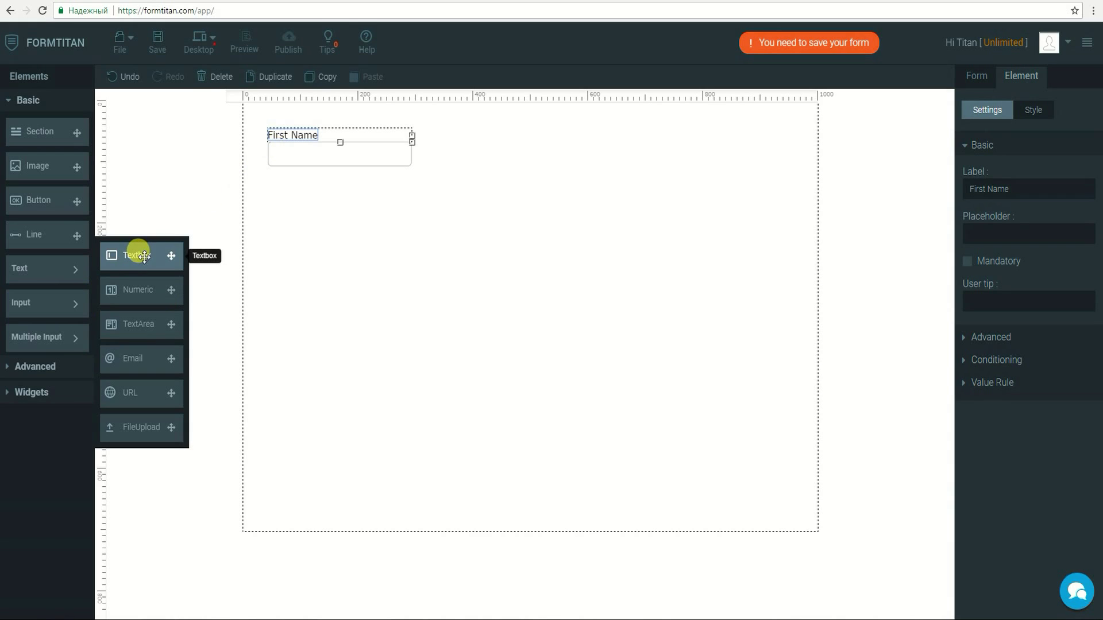
pyautogui.moveTo(143, 256); pyautogui.dragTo(544, 143)
pyautogui.doubleClick(516, 137)
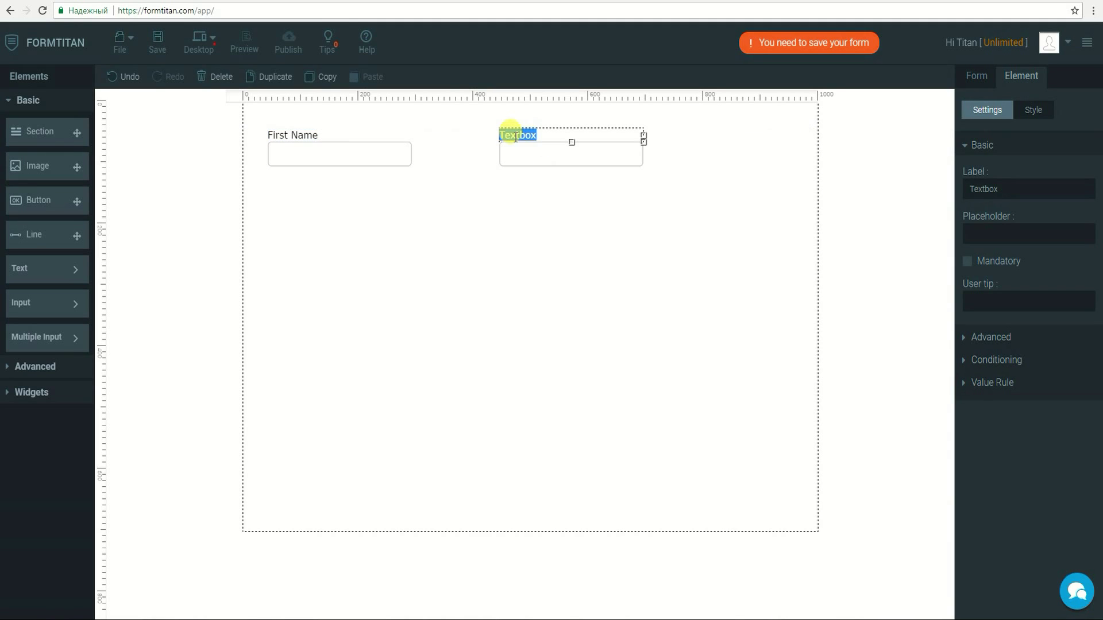
pyautogui.write('Last N')
pyautogui.write('ame')
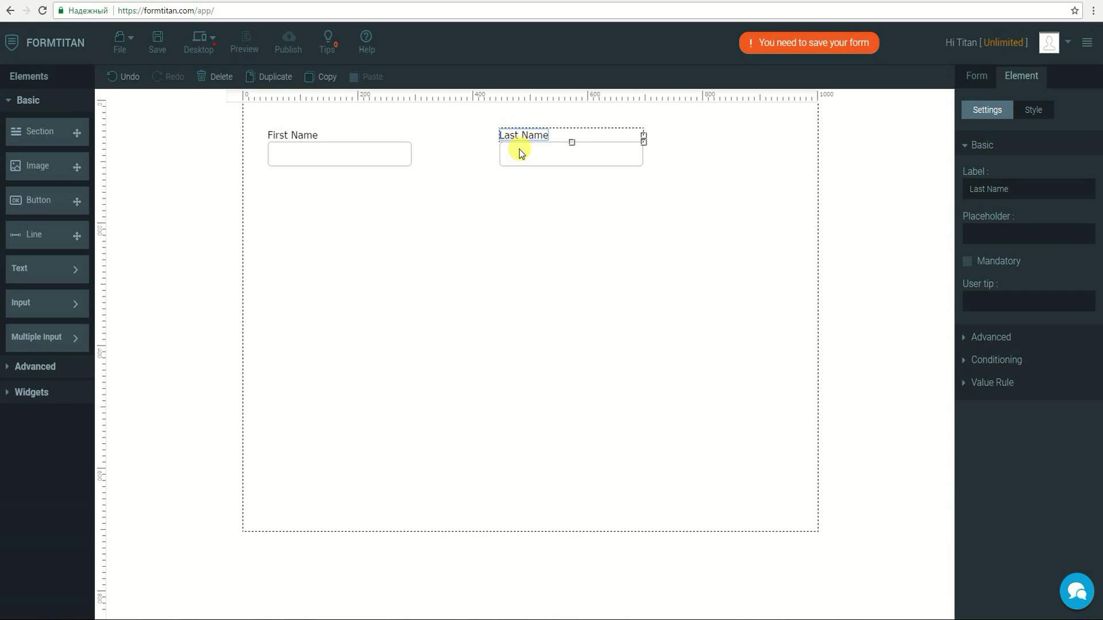
# Open Get From Salesforce field mapping in the form's Integrations and authenticate with Salesforce
pyautogui.click(974, 78)
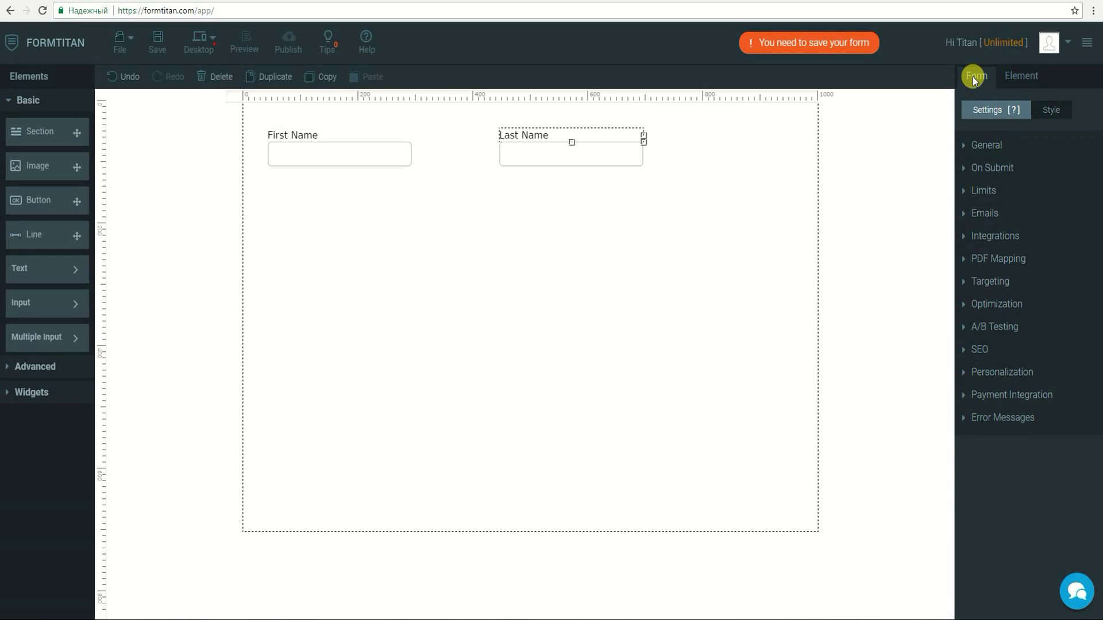
pyautogui.click(995, 235)
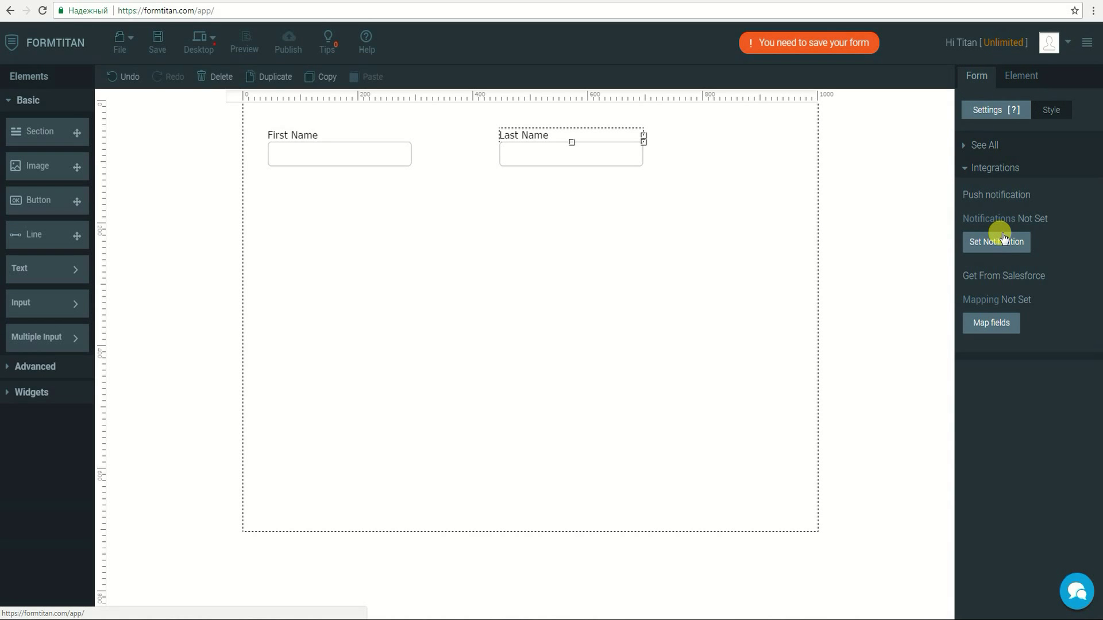
pyautogui.click(989, 324)
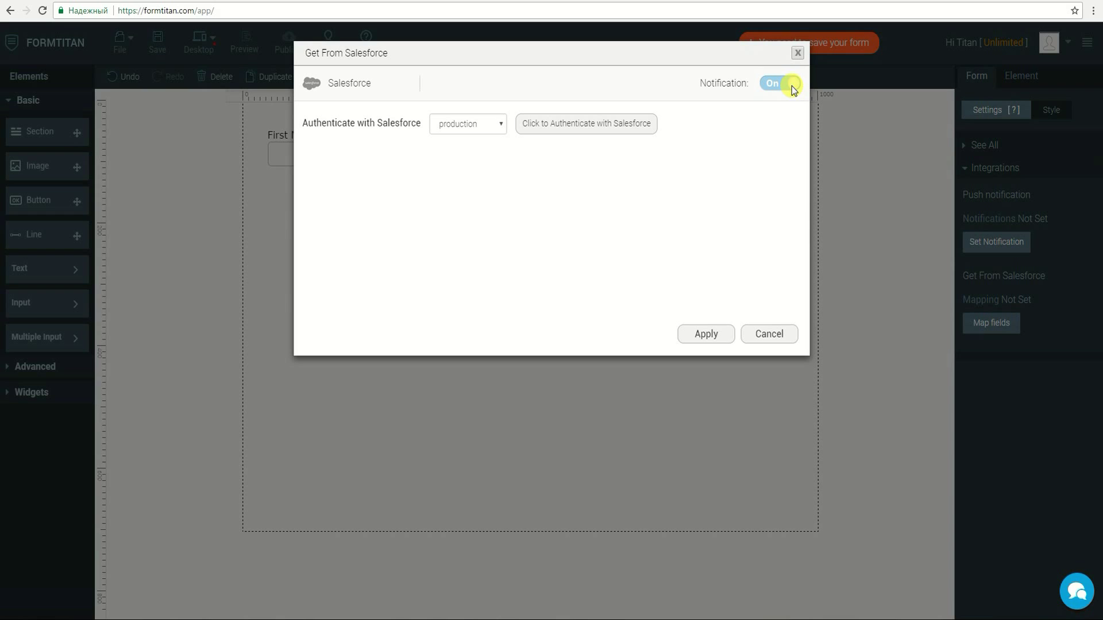
pyautogui.click(635, 125)
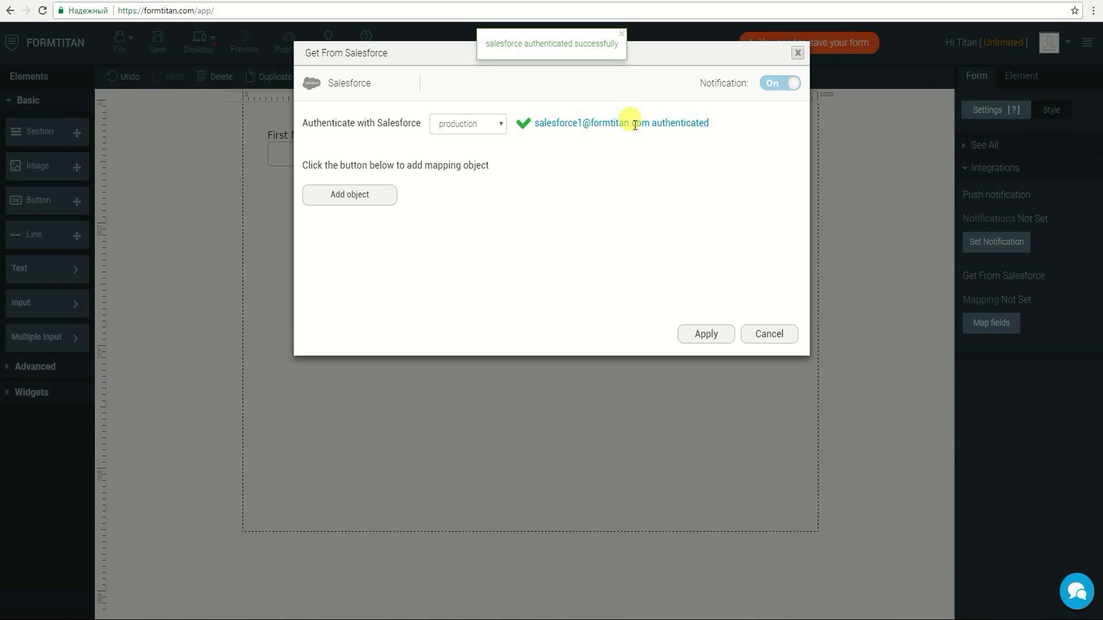
# Add Contact as the mapped Salesforce object and bring up its SalesForce Condition dialog
pyautogui.click(357, 196)
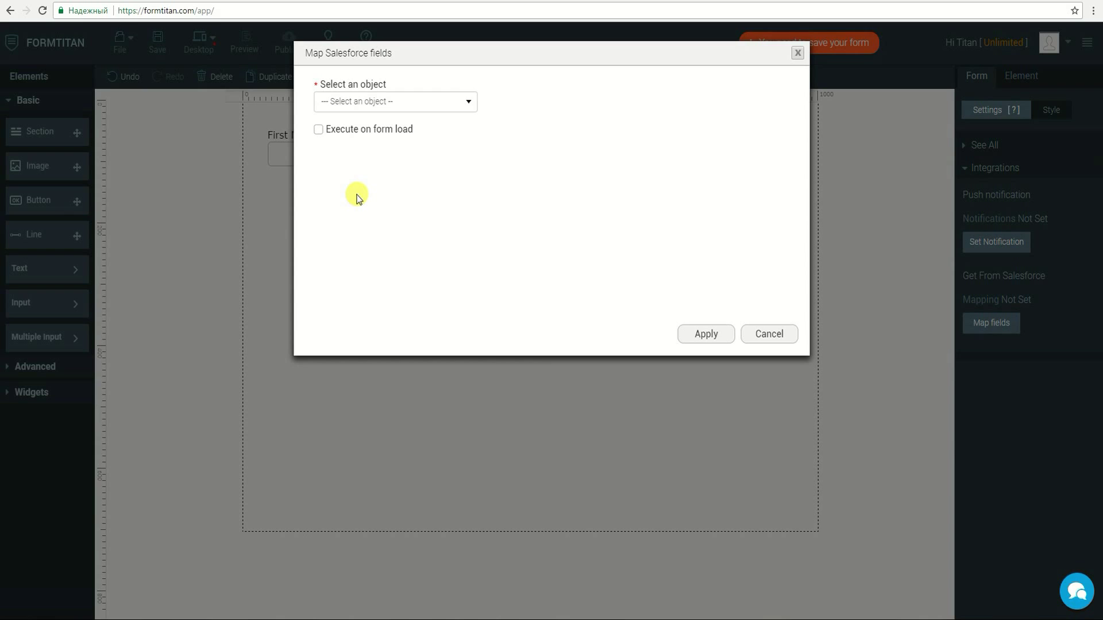
pyautogui.click(373, 104)
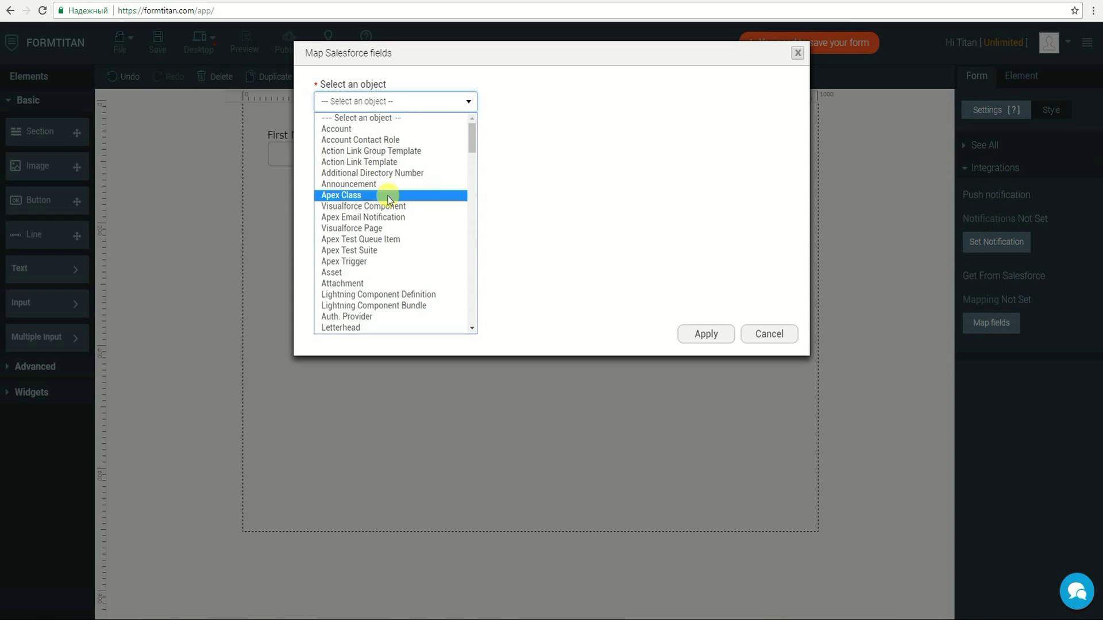
pyautogui.scroll(-3, 388, 196)
pyautogui.scroll(-1, 387, 196)
pyautogui.scroll(-3, 388, 199)
pyautogui.scroll(-3, 387, 199)
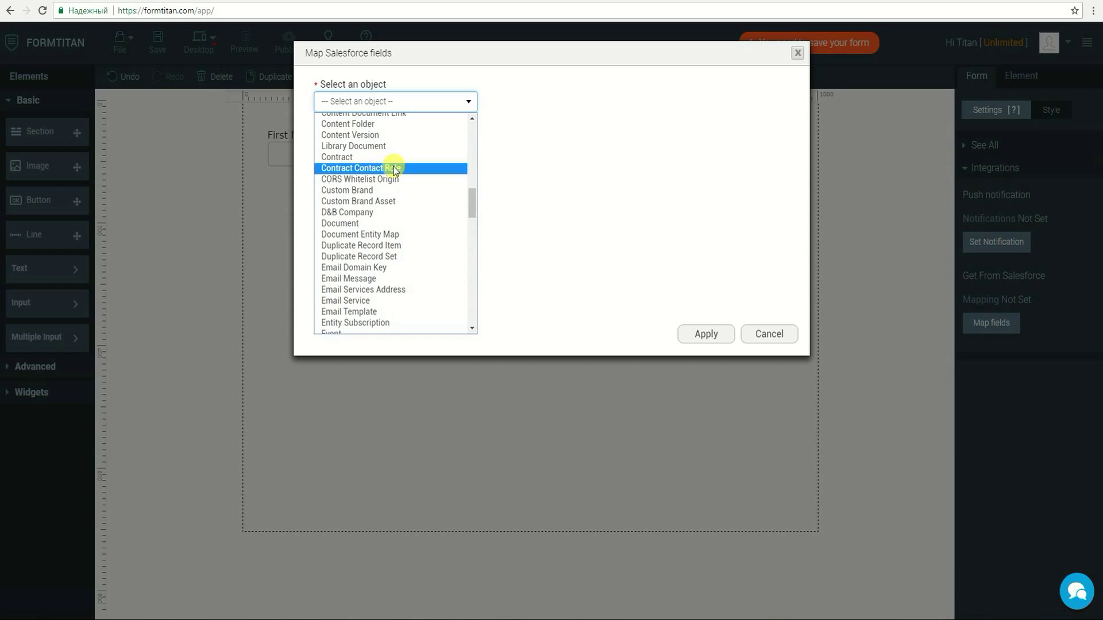
pyautogui.scroll(3, 395, 163)
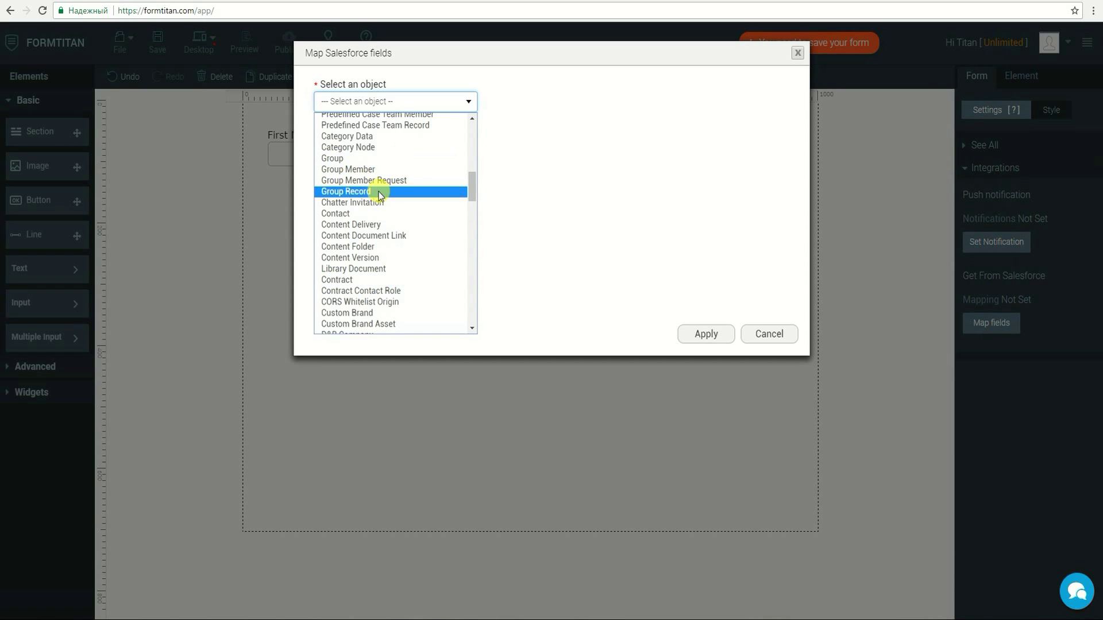
pyautogui.click(371, 213)
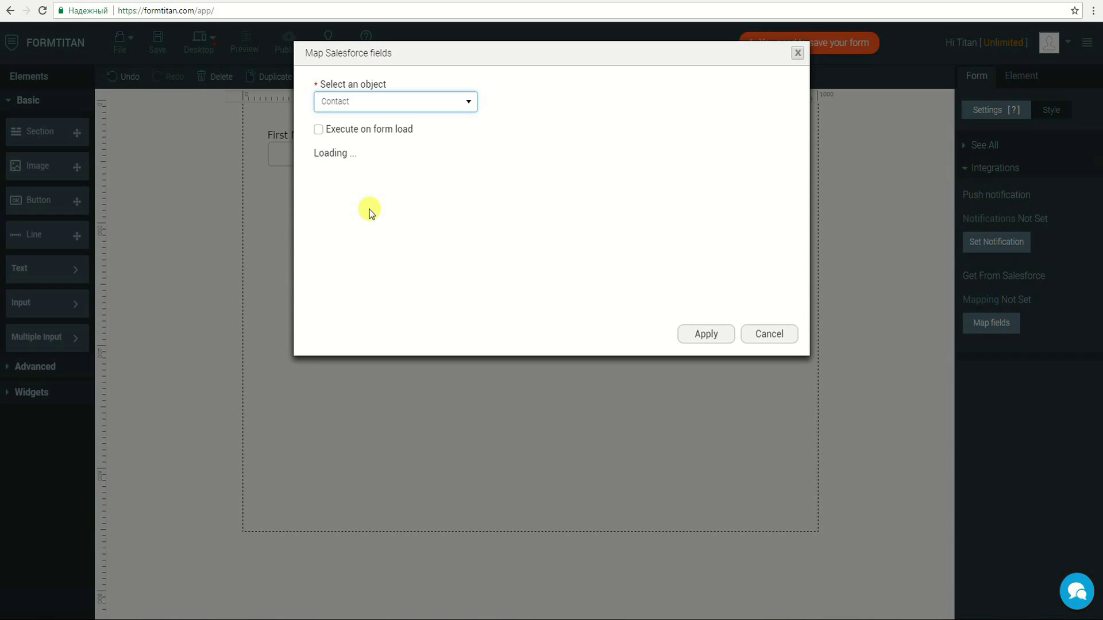
pyautogui.click(370, 208)
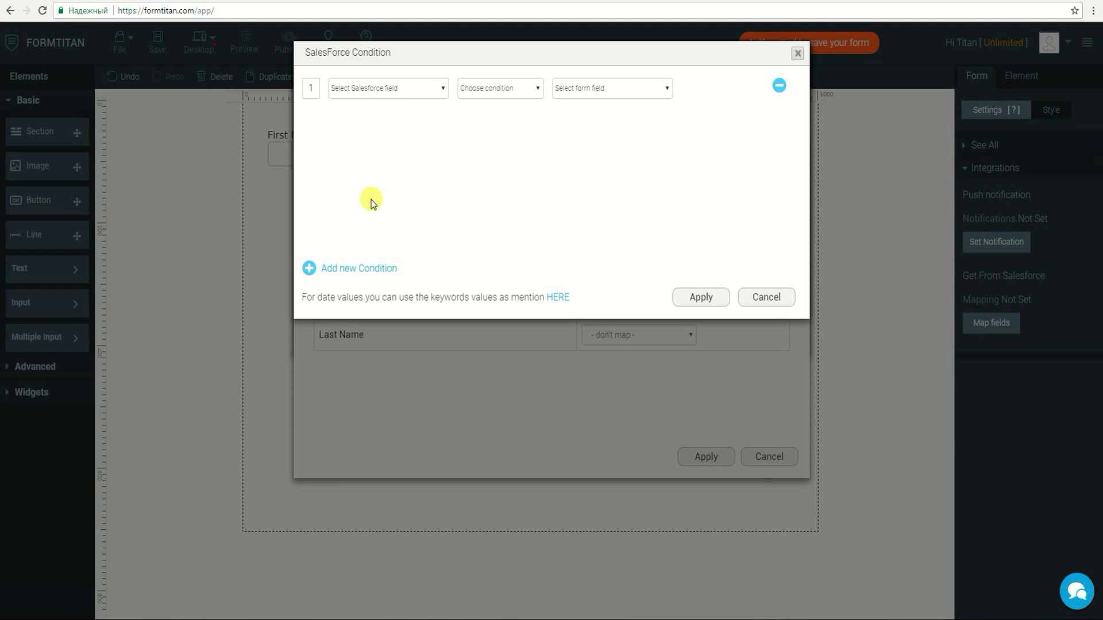
# Apply the condition: Salesforce First Name Equals the form's First Name field
pyautogui.click(384, 89)
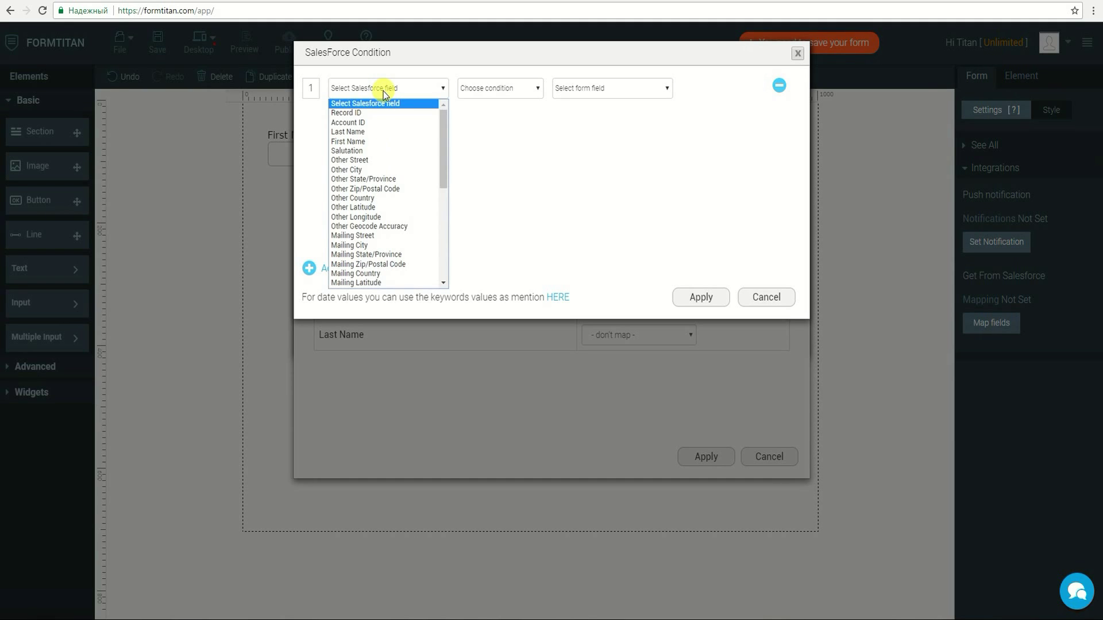
pyautogui.click(373, 143)
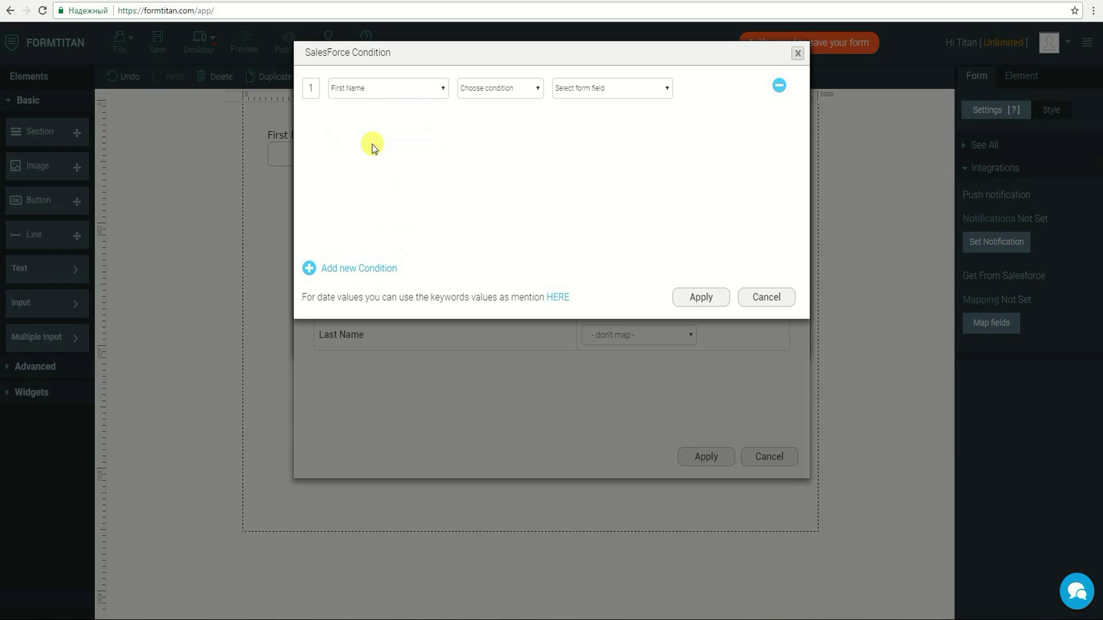
pyautogui.click(504, 95)
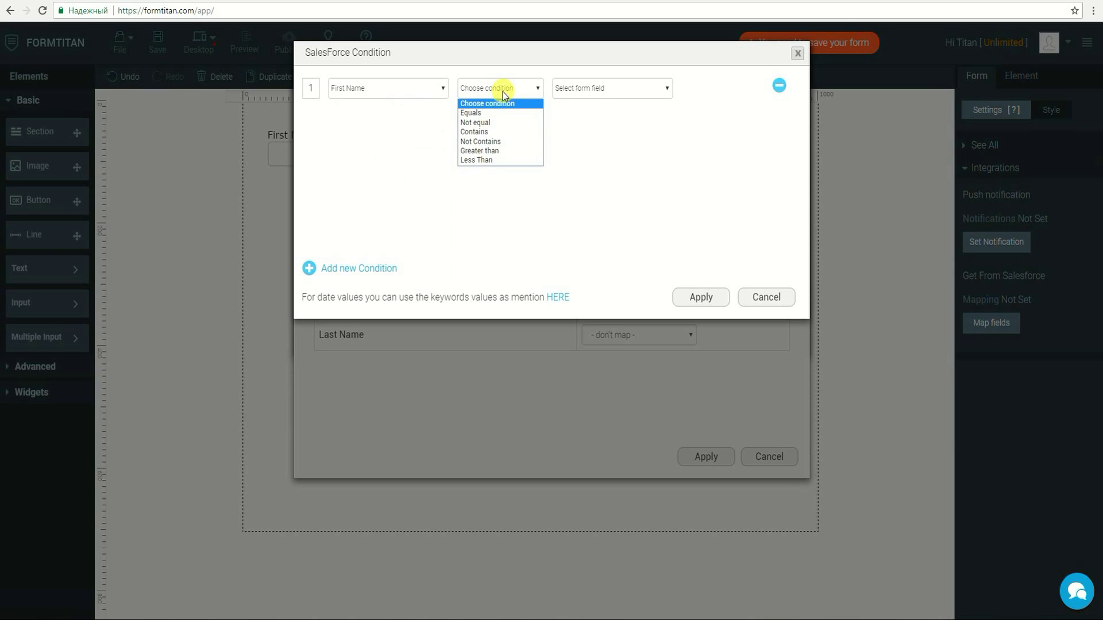
pyautogui.click(500, 114)
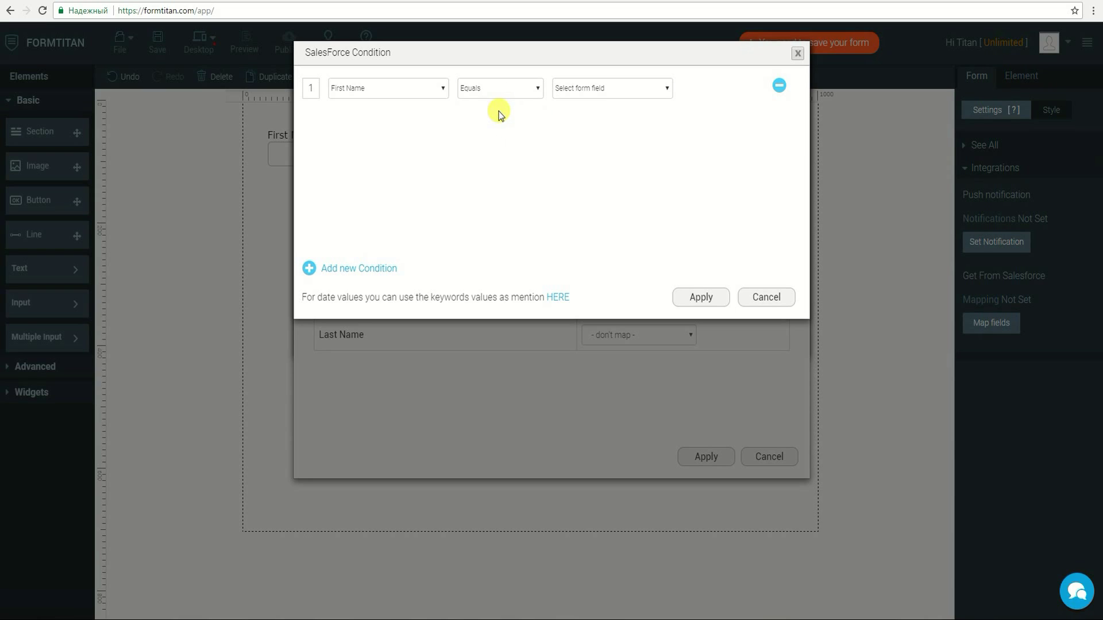
pyautogui.click(579, 90)
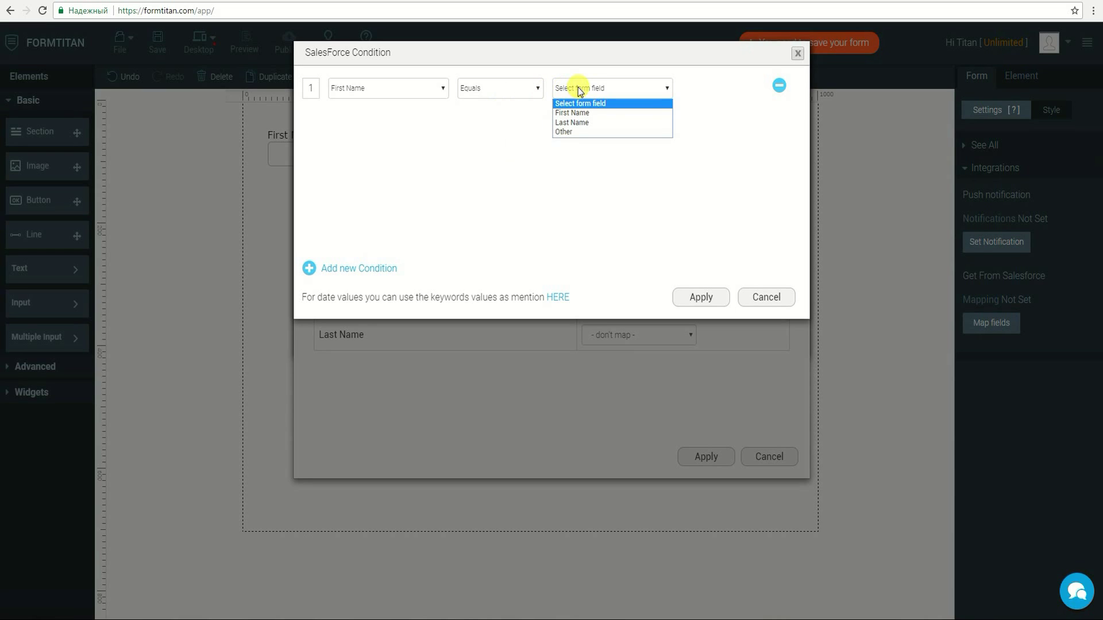
pyautogui.click(582, 113)
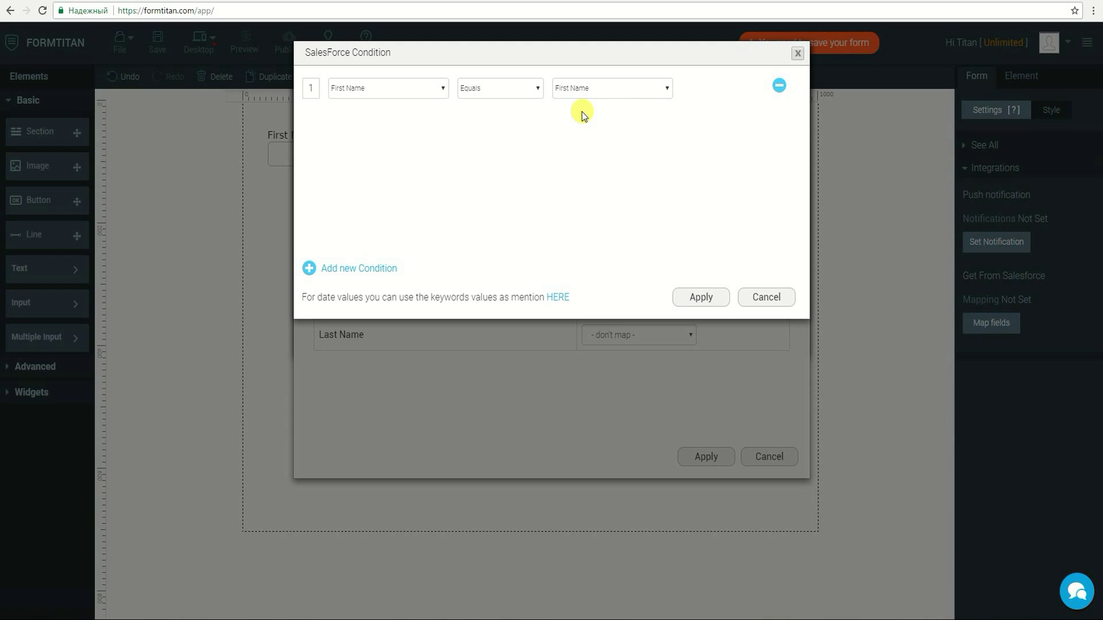
pyautogui.click(696, 296)
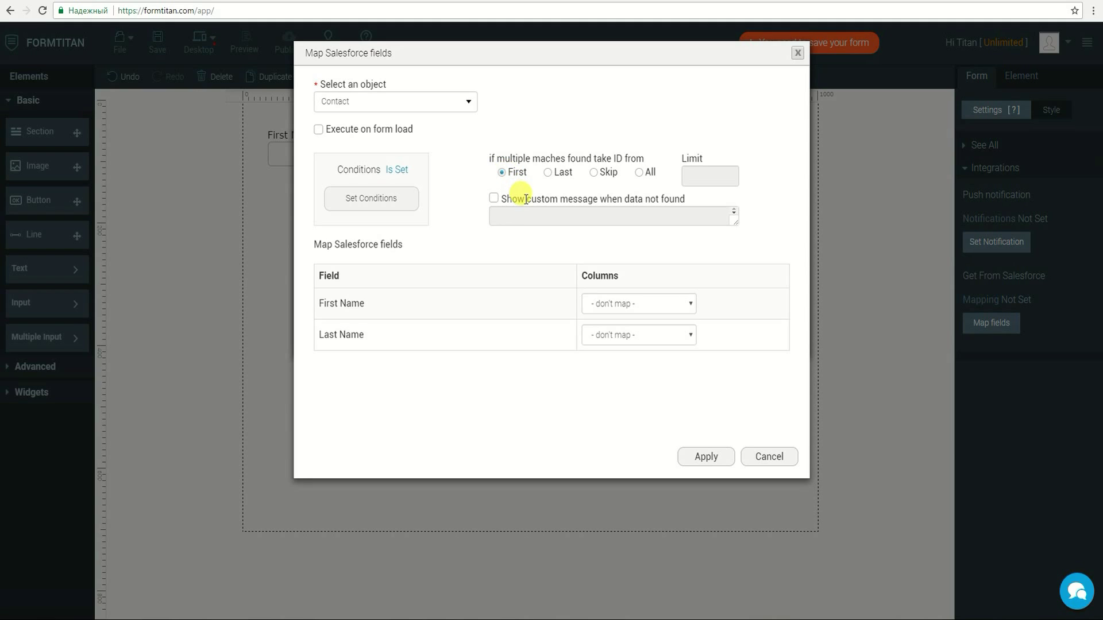
# Add a custom no-contact-found message and fill the Last Name field from the contact's Last Name
pyautogui.click(494, 198)
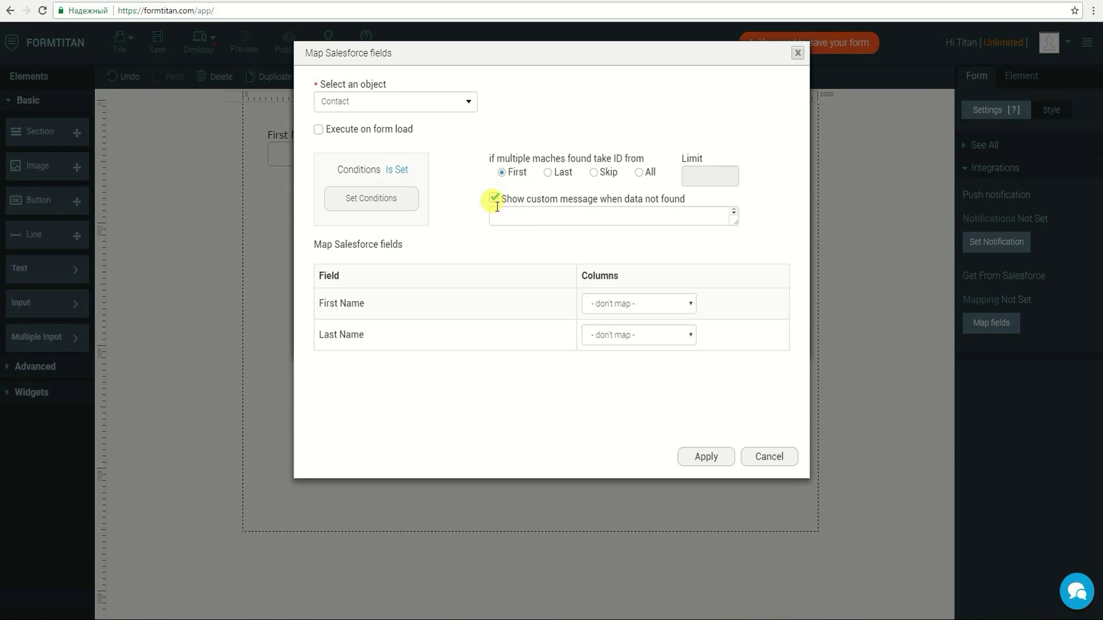
pyautogui.click(499, 216)
pyautogui.write('cant find any contact based on your first name!')
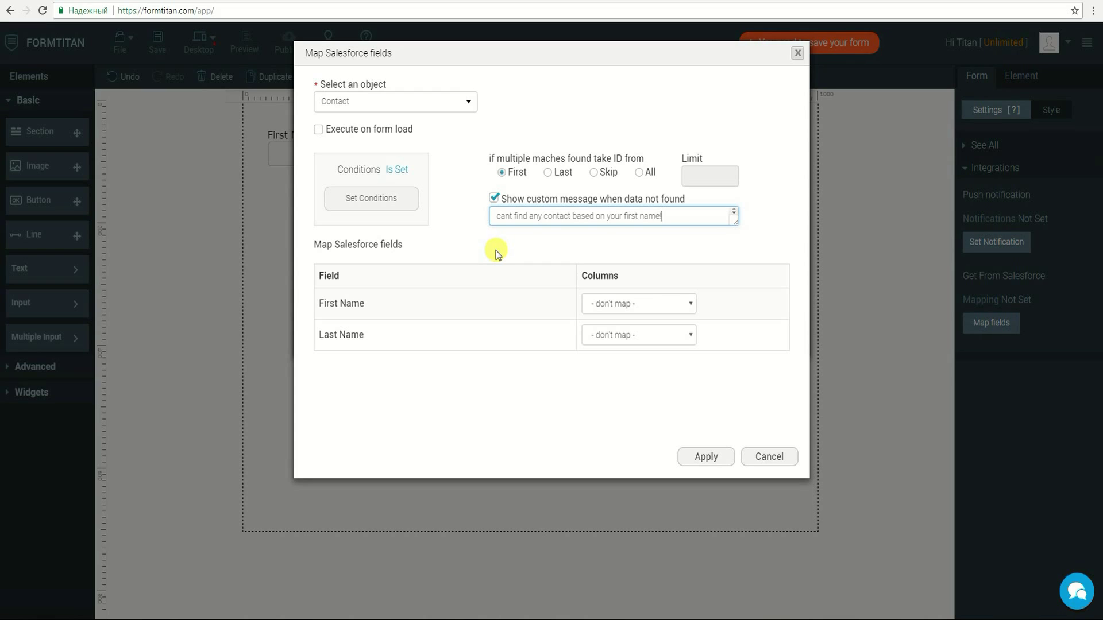
pyautogui.click(606, 335)
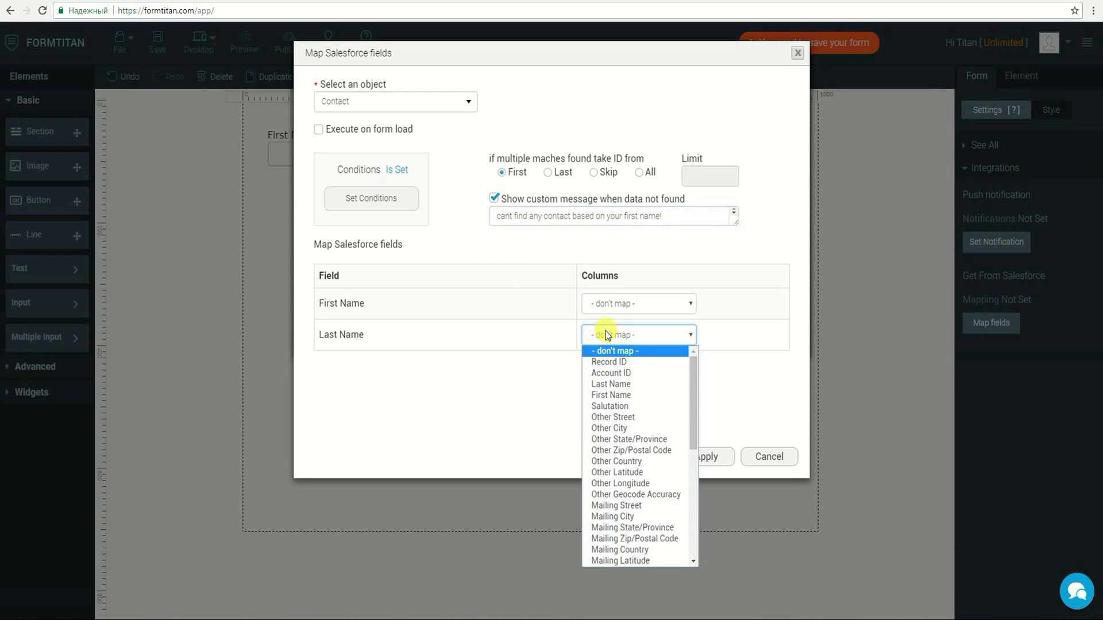
pyautogui.click(619, 383)
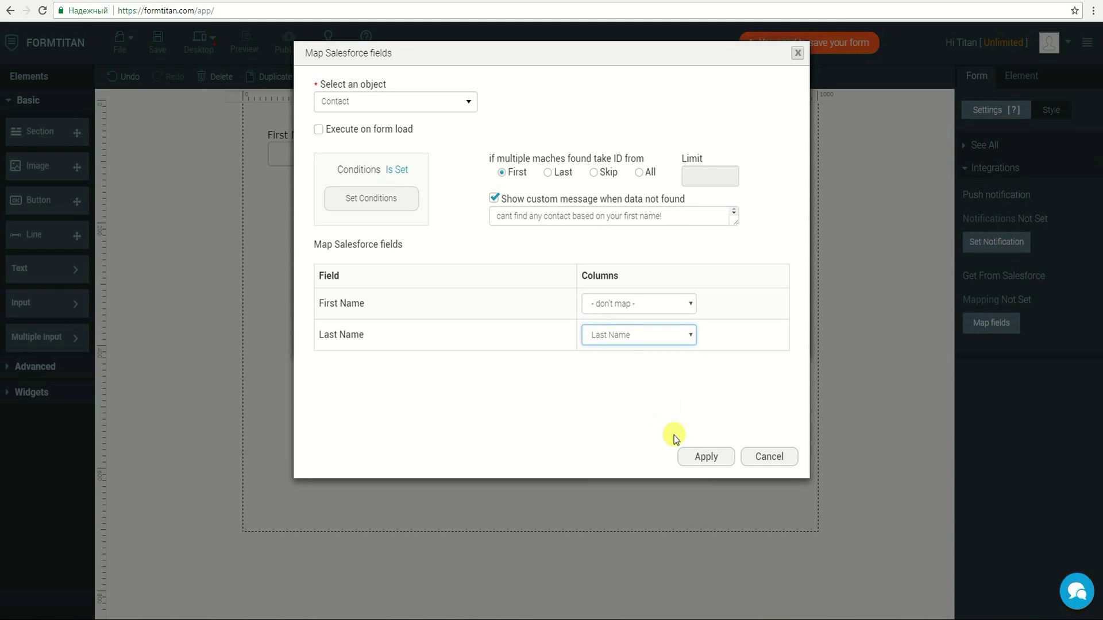
pyautogui.click(698, 457)
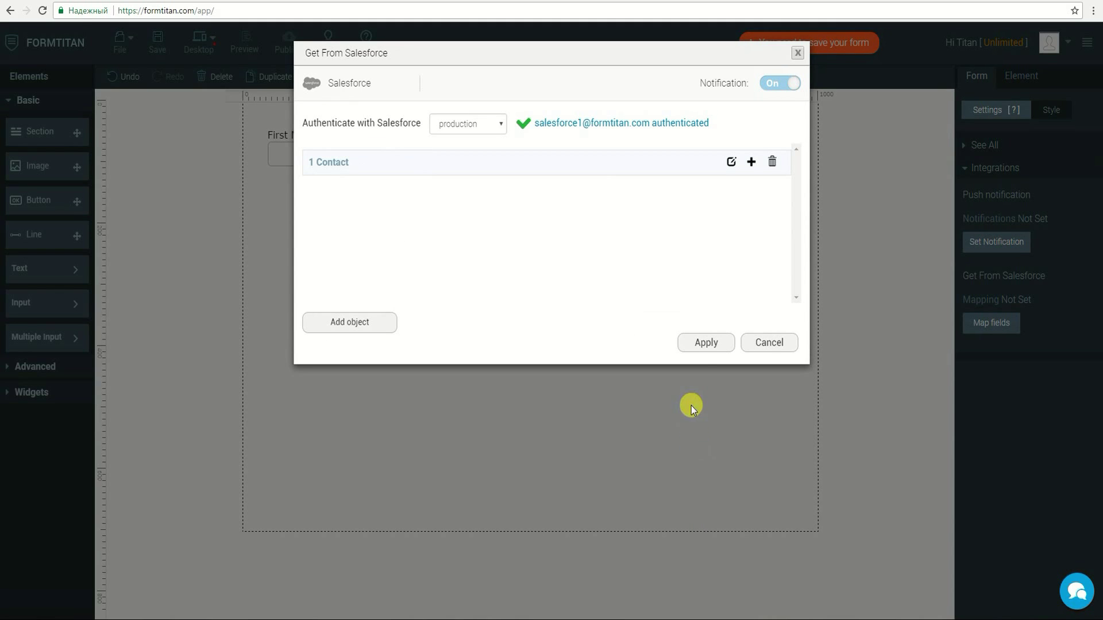
pyautogui.click(703, 344)
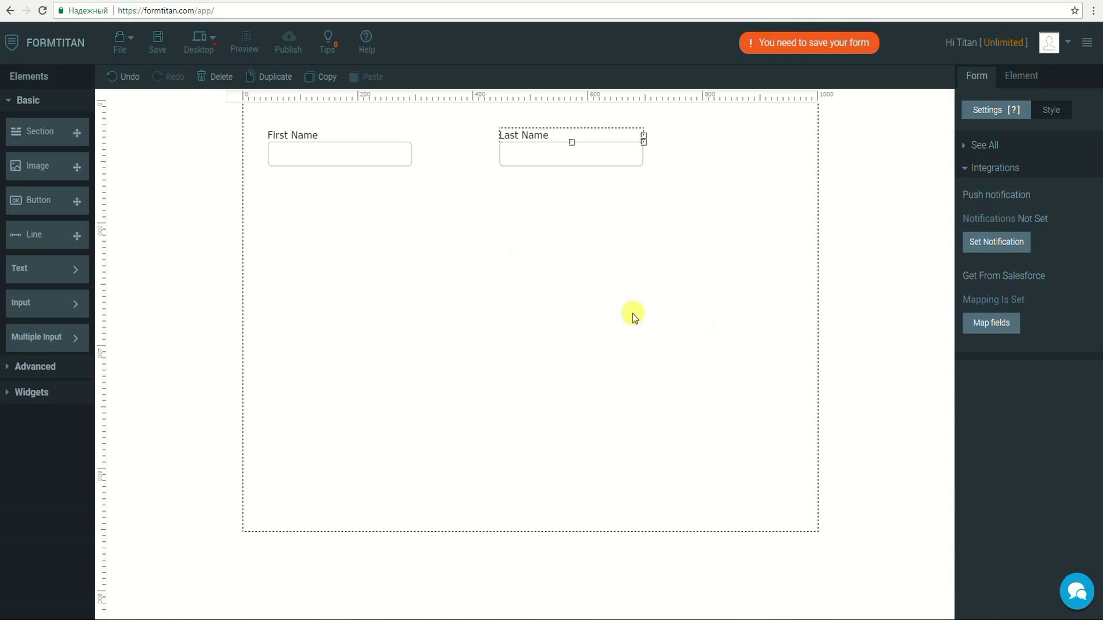
# Save and publish the form, then visit the live page
pyautogui.click(159, 44)
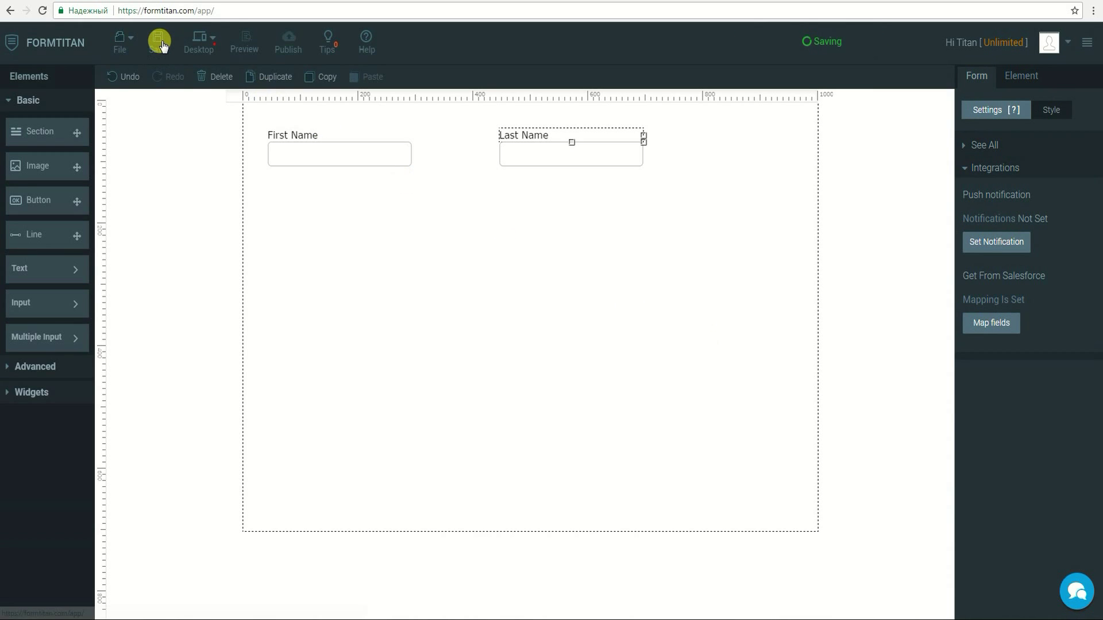
pyautogui.click(286, 40)
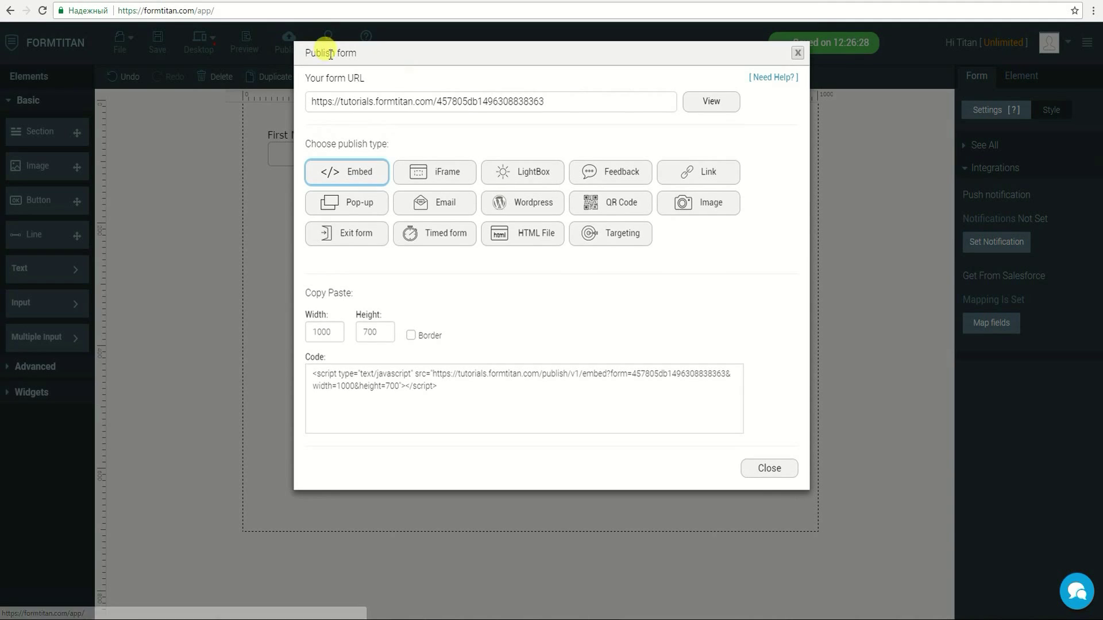
pyautogui.click(714, 104)
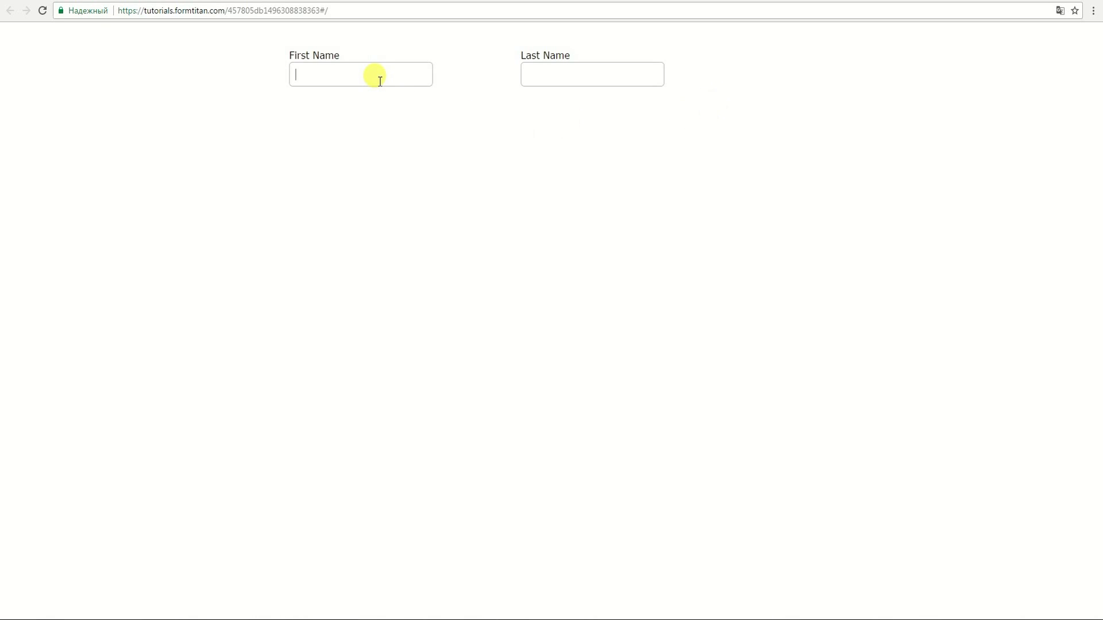
pyautogui.write('James')
pyautogui.write('1')
pyautogui.click(375, 131)
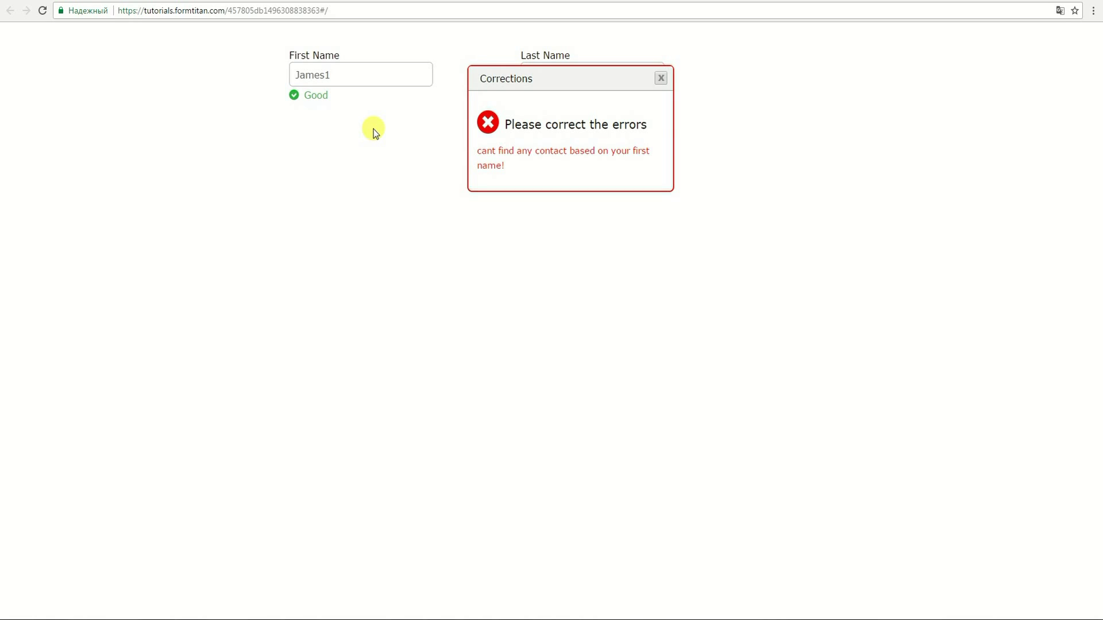
pyautogui.click(661, 80)
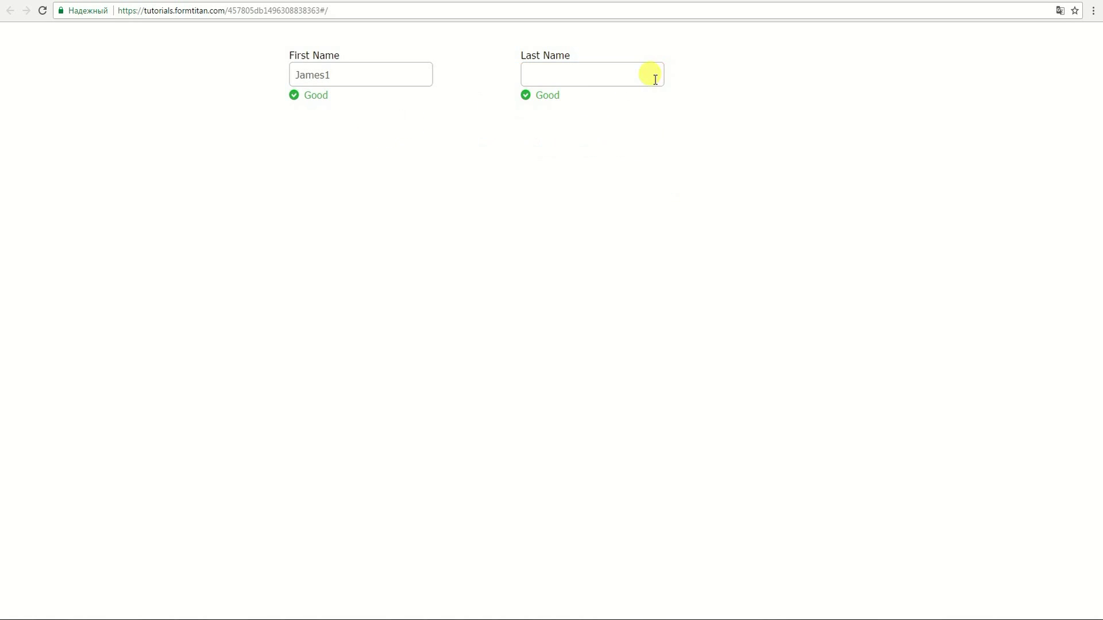
pyautogui.click(396, 77)
pyautogui.press('BackSpace')
pyautogui.write('Robin')
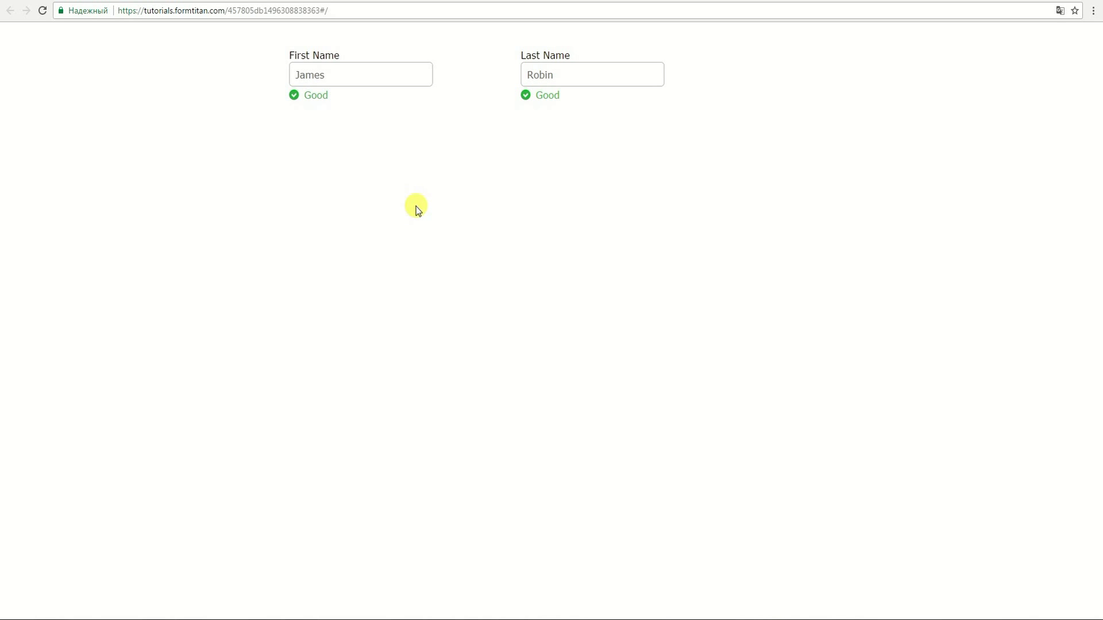